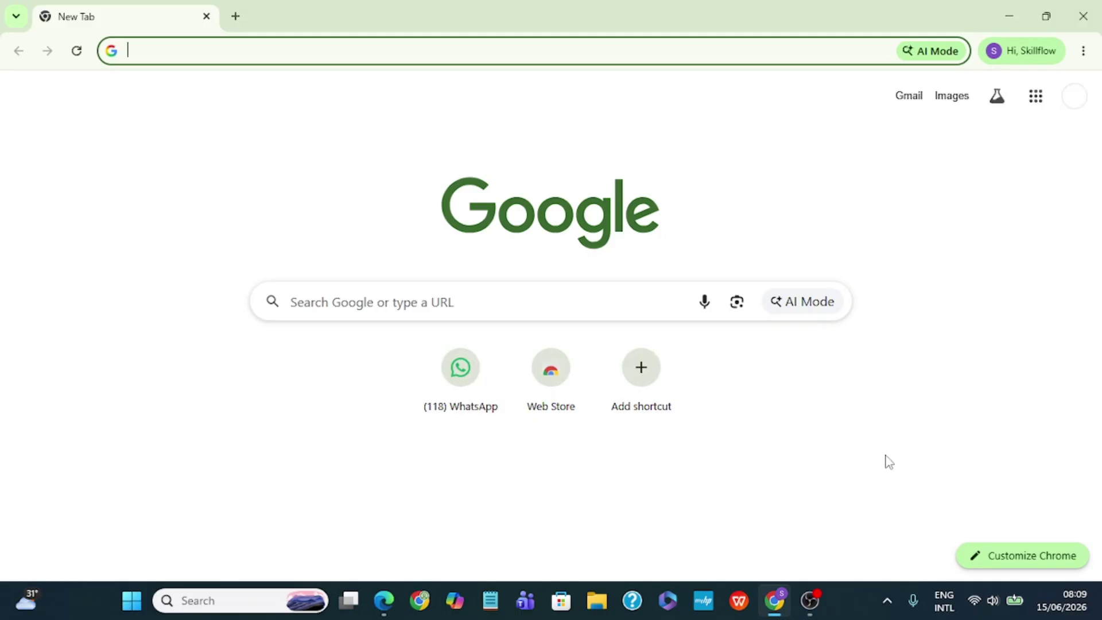
# From the Google apps grid, open Meet and create a meeting link for later use.
pyautogui.click(1034, 108)
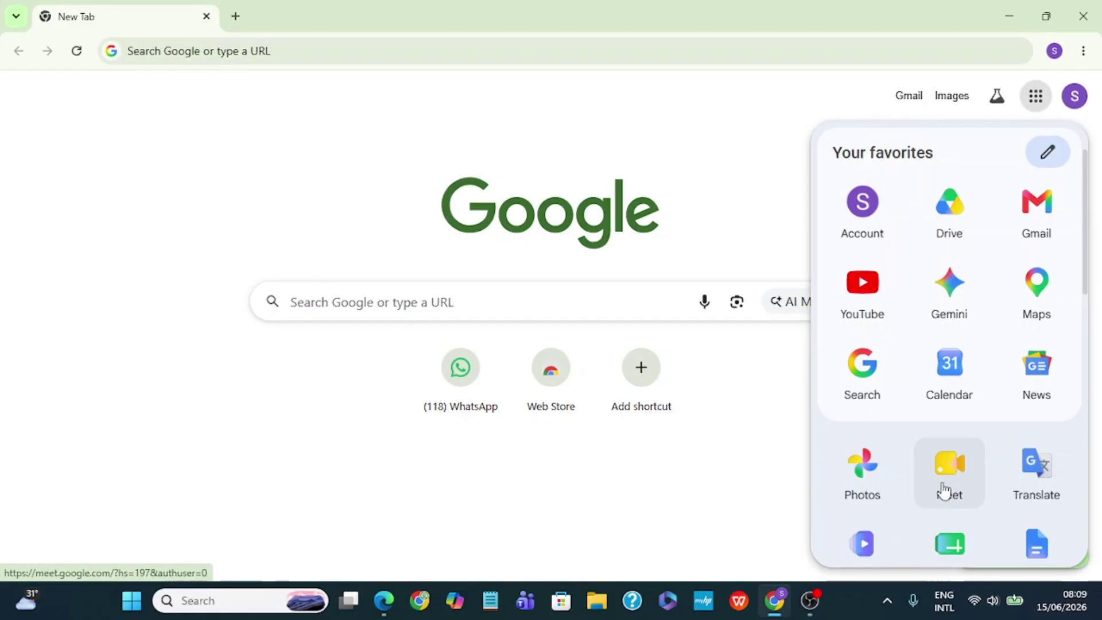
pyautogui.click(943, 492)
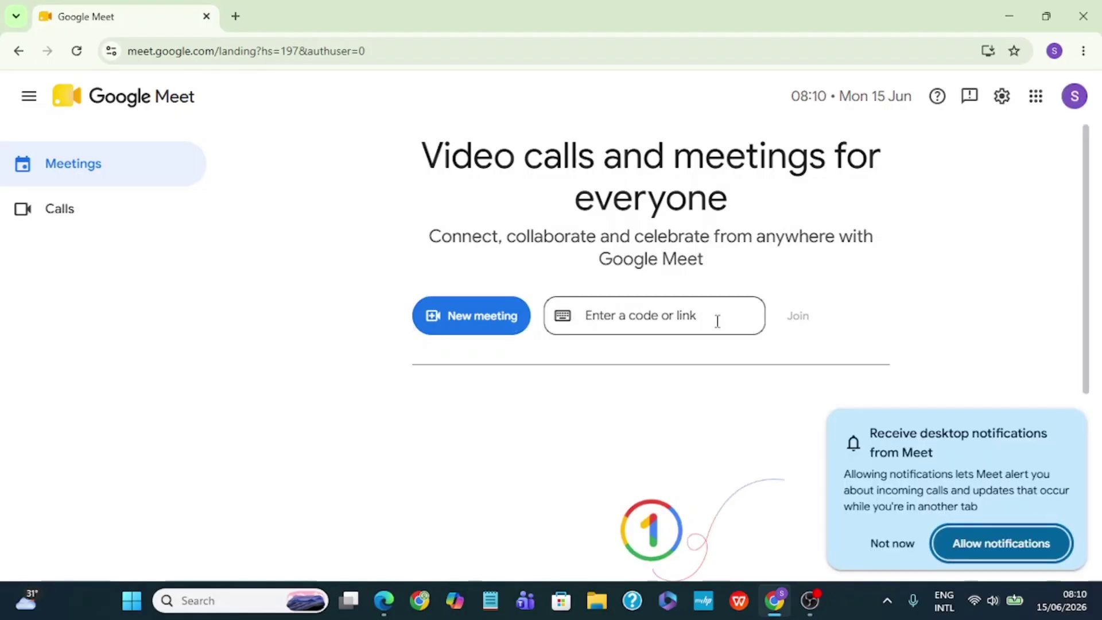
pyautogui.click(473, 331)
pyautogui.click(473, 332)
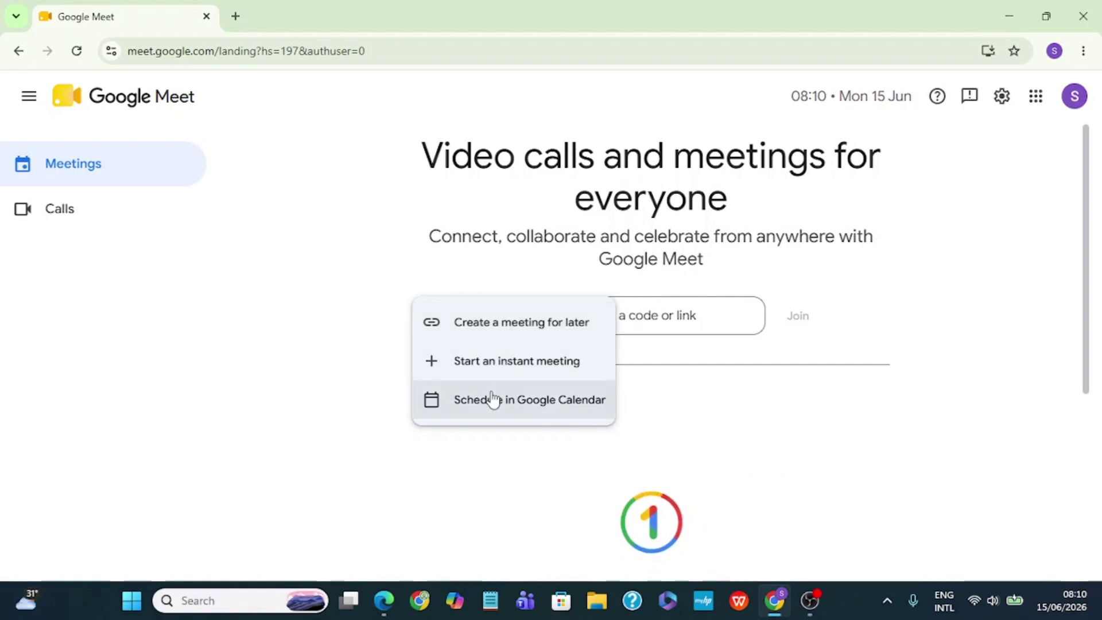
pyautogui.click(496, 332)
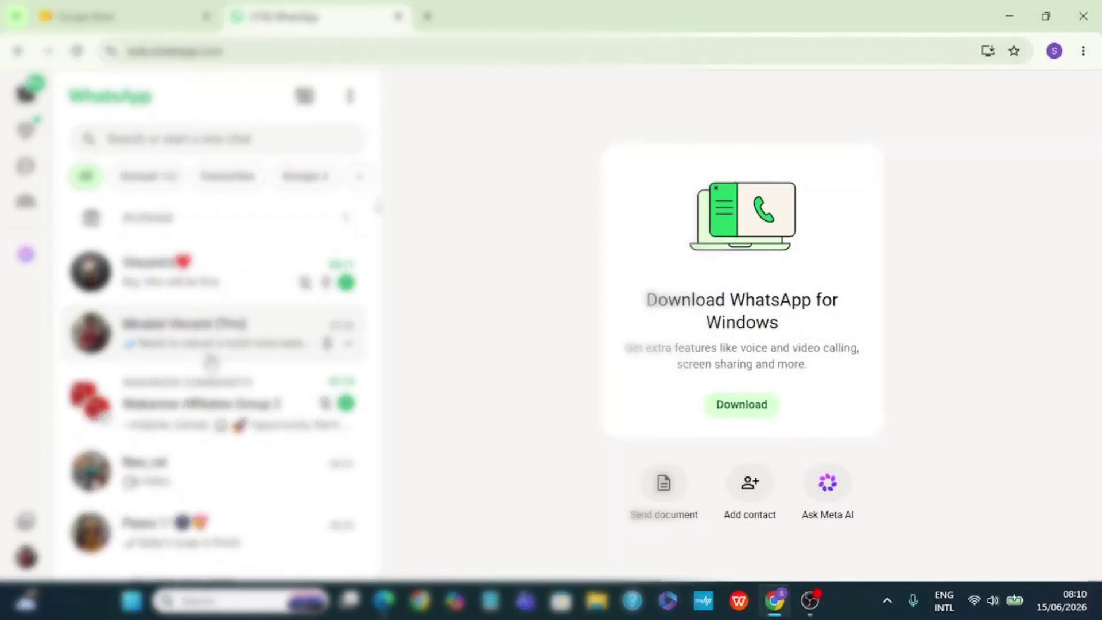
# Paste the copied Meet link into your own WhatsApp chat and send it.
pyautogui.click(211, 360)
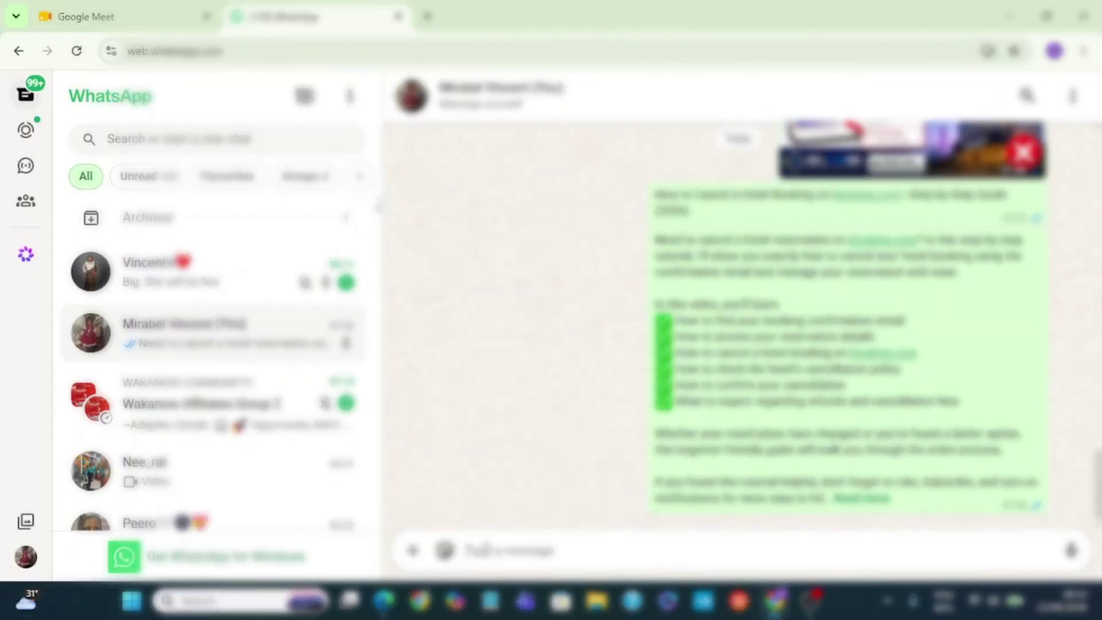
pyautogui.click(515, 545)
pyautogui.write('https://meet.google.com/phe-wrpt-nvy')
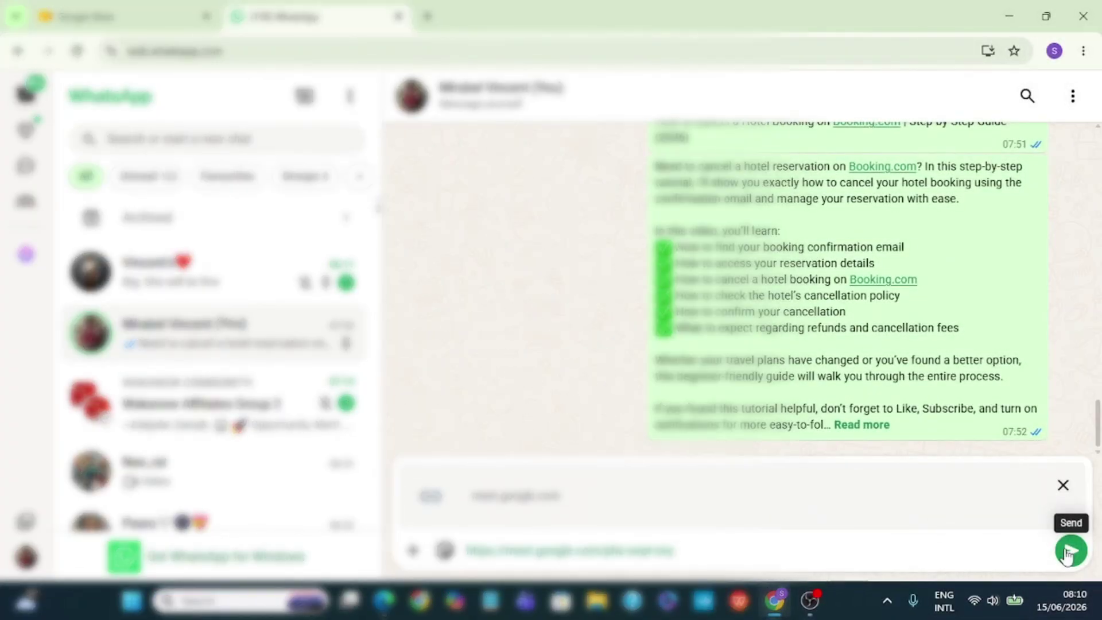
pyautogui.click(1069, 551)
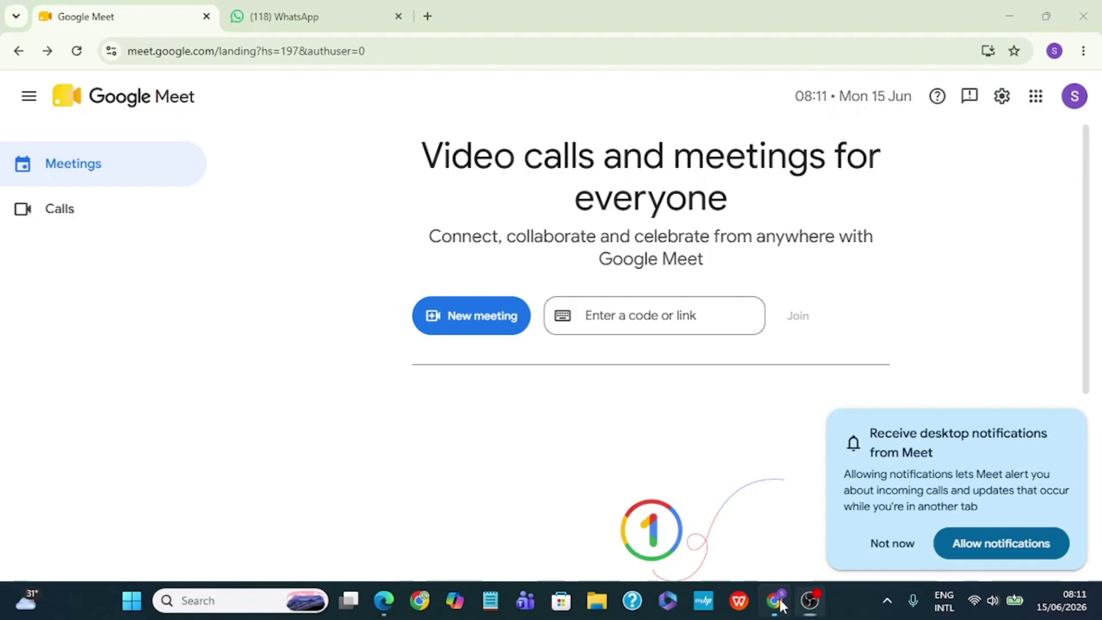
# Schedule a new Meet meeting in Google Calendar, opening an event draft with conferencing.
pyautogui.click(776, 602)
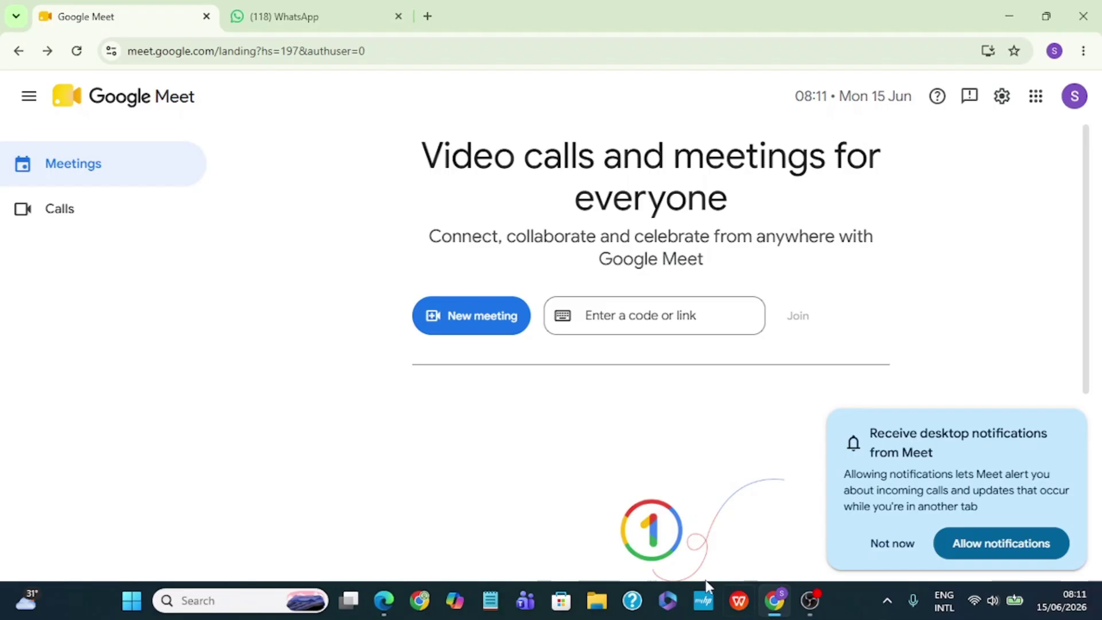
pyautogui.click(471, 329)
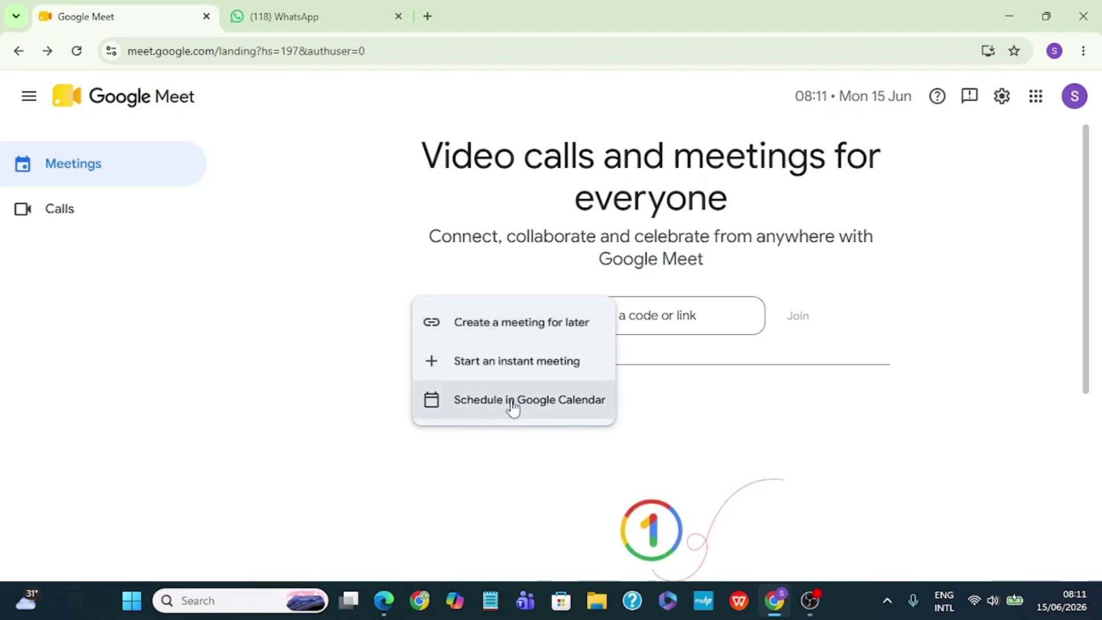
pyautogui.click(508, 404)
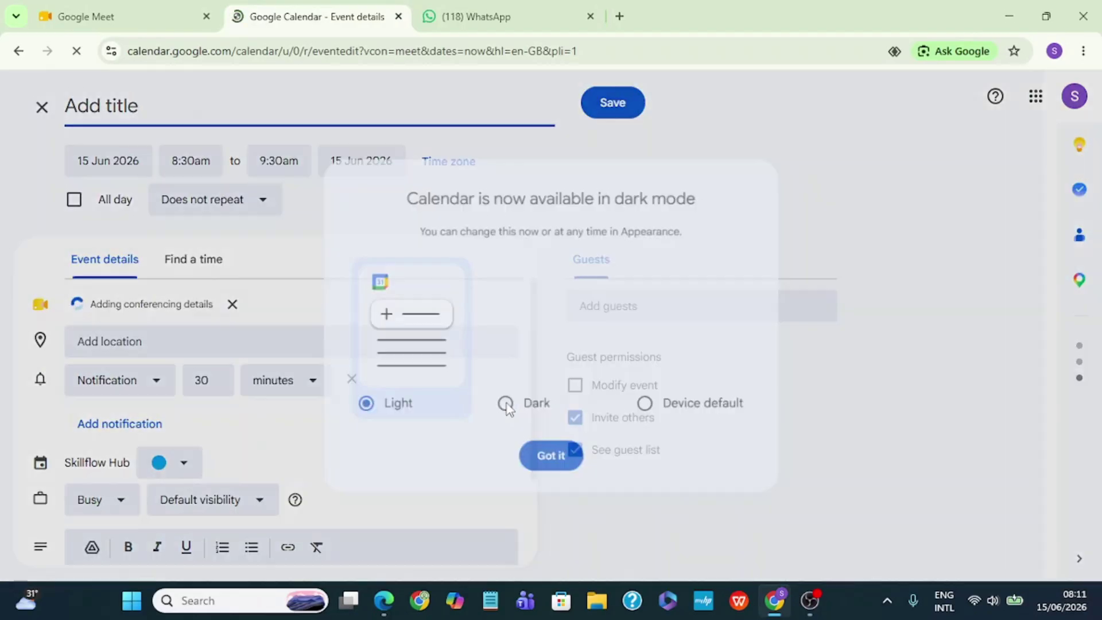
# Title the event 'Meet with my students' and set its date to 16 June 2026.
pyautogui.click(551, 456)
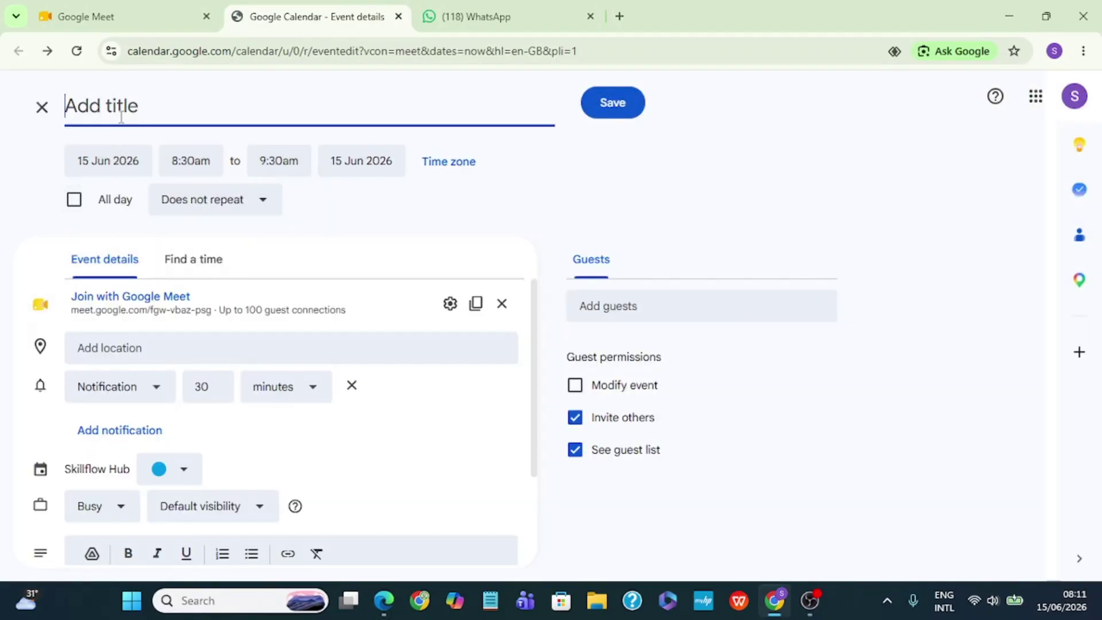
pyautogui.write('Meet with')
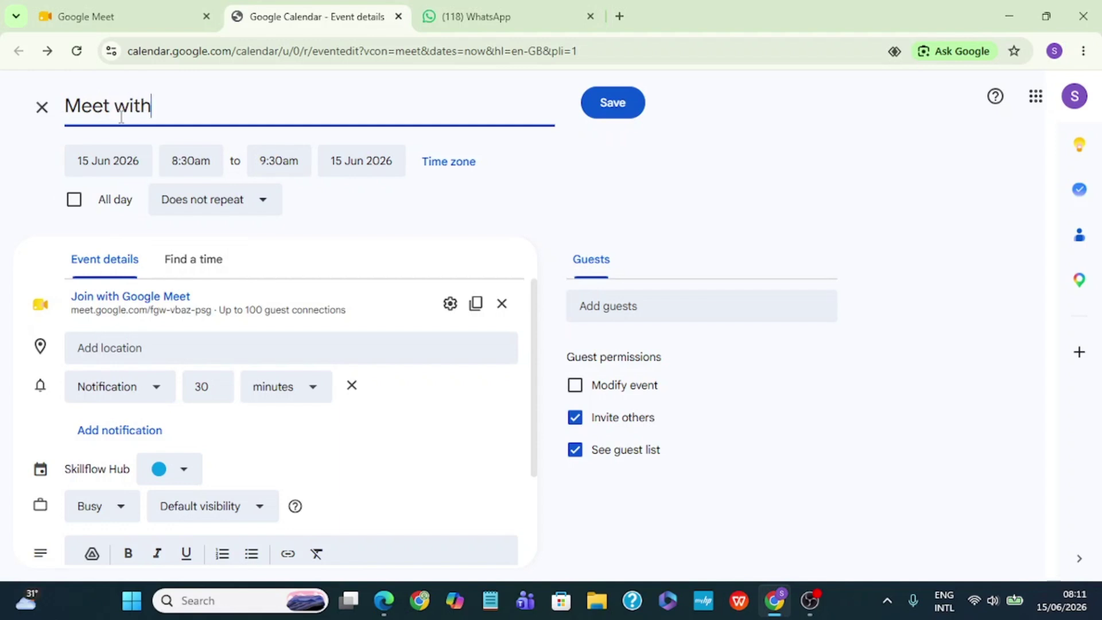
pyautogui.write(' my students')
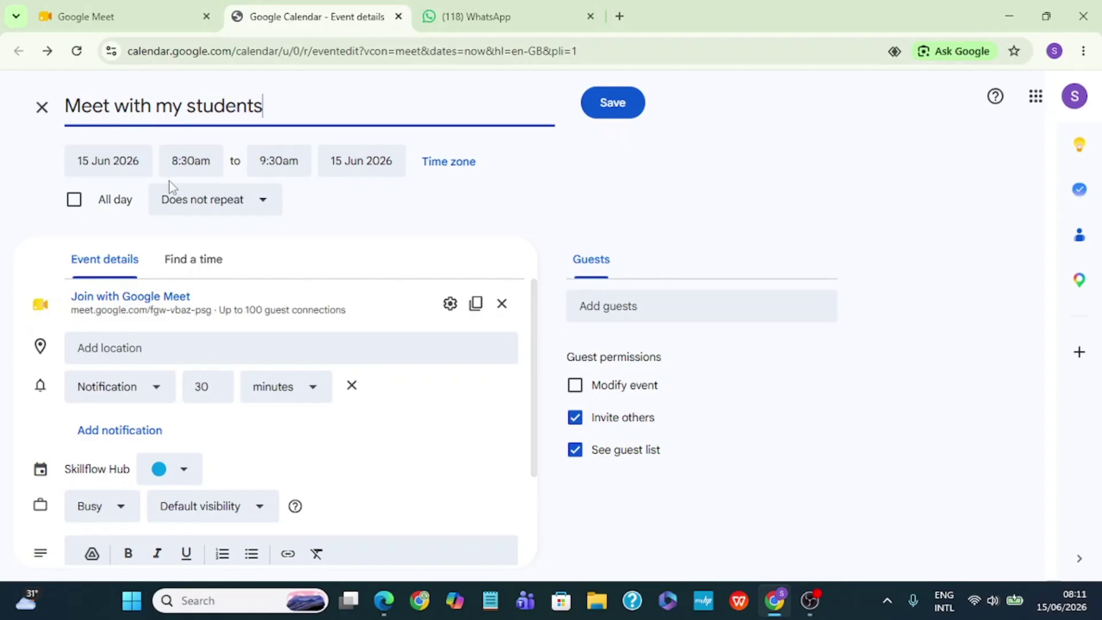
pyautogui.click(129, 169)
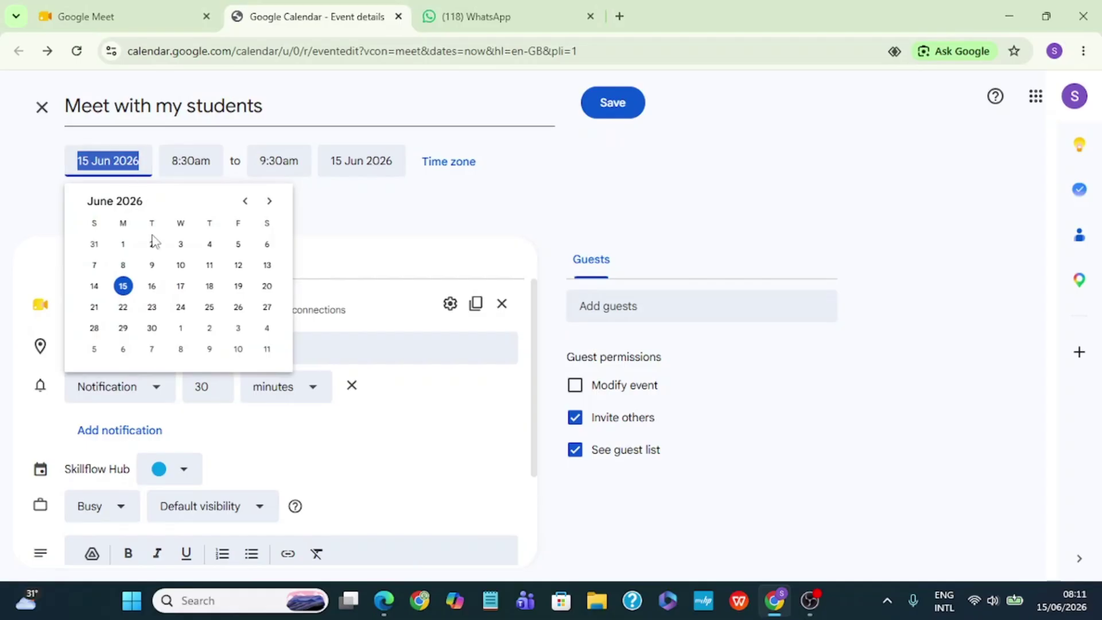
pyautogui.click(153, 287)
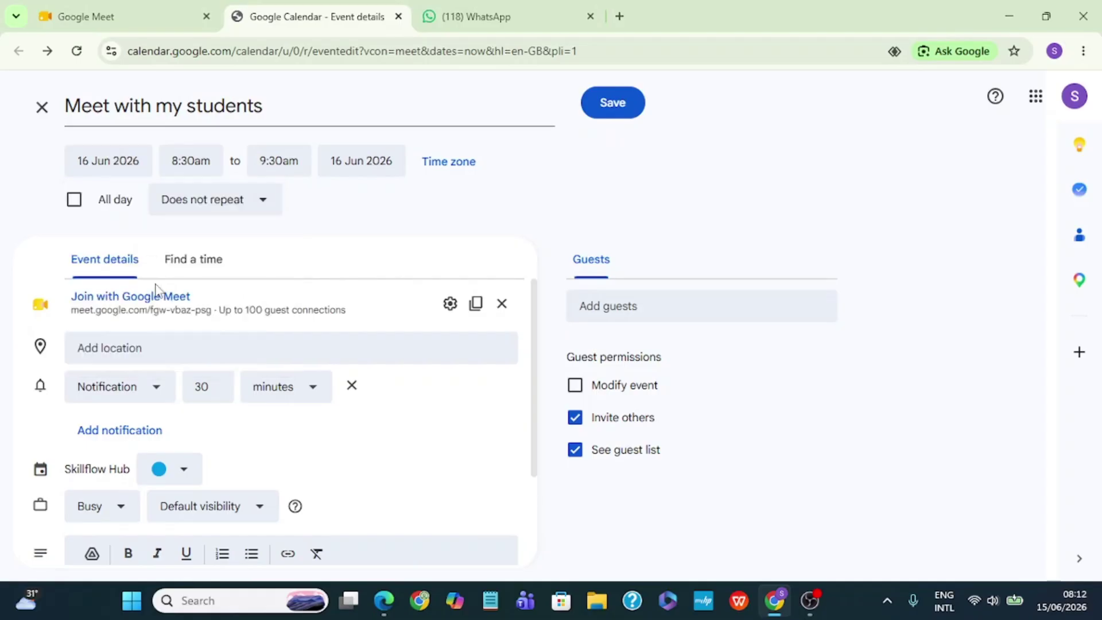
# Start the event at 10:00am, ending 11:00am, and bring up its time zone settings.
pyautogui.click(202, 156)
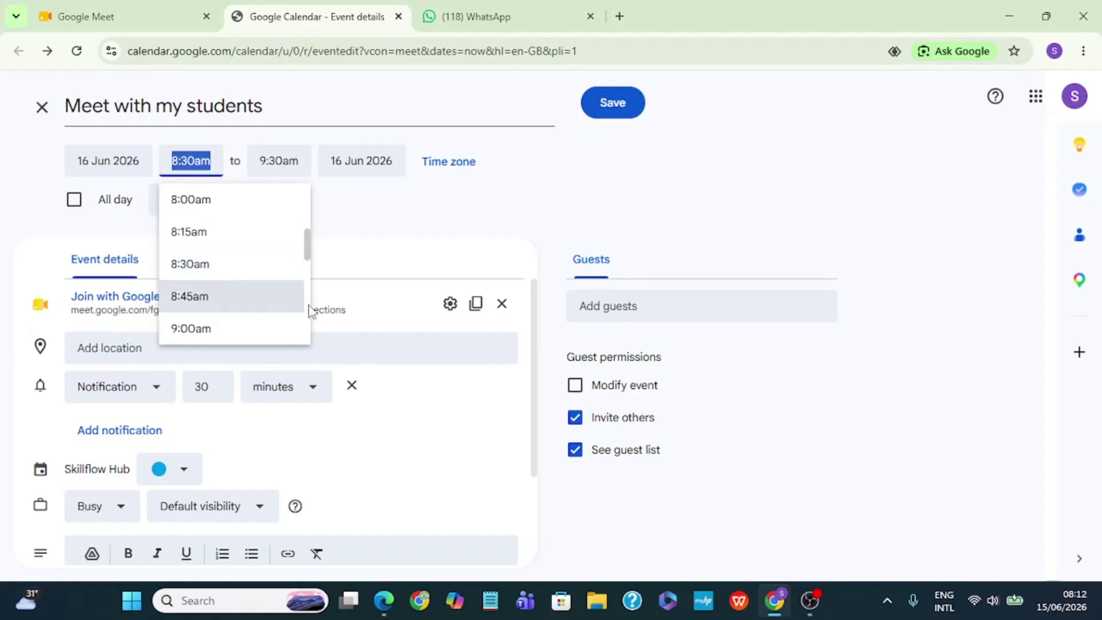
pyautogui.scroll(-2, 308, 310)
pyautogui.click(249, 316)
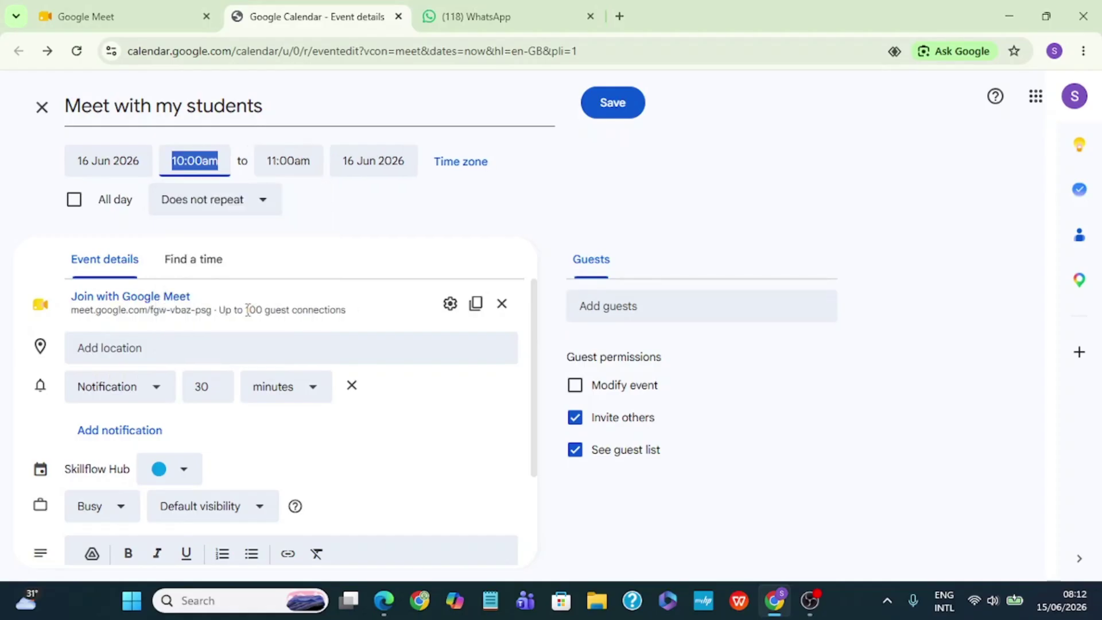
pyautogui.click(286, 161)
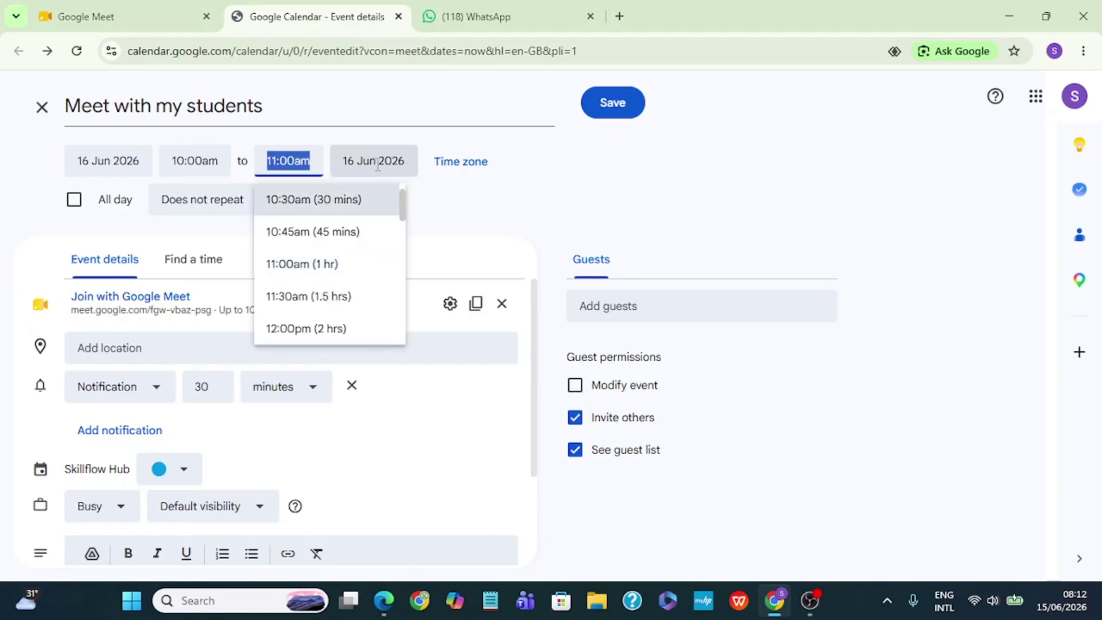
pyautogui.click(479, 163)
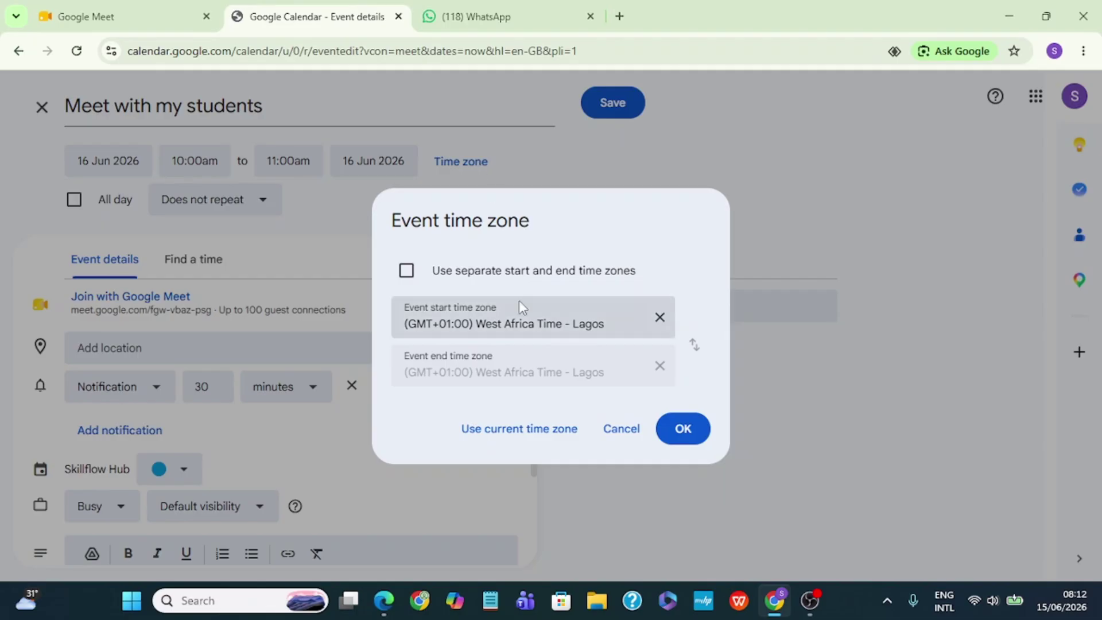
# Set the event time zone to (GMT+01:00) West Africa Time - Lagos, Nigeria.
pyautogui.click(534, 314)
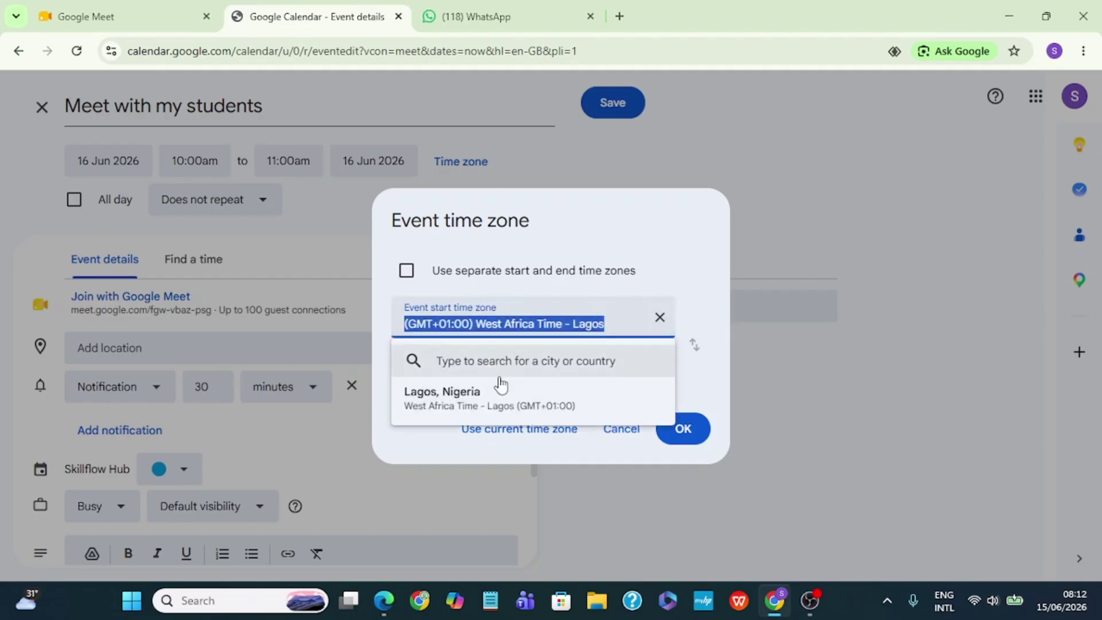
pyautogui.click(490, 402)
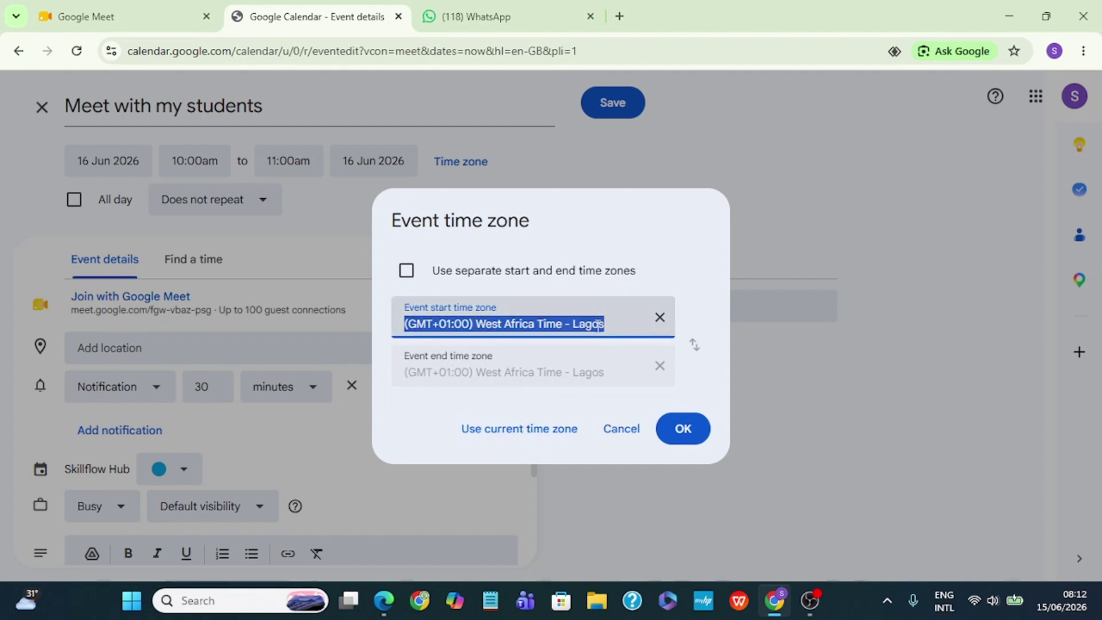
pyautogui.click(682, 435)
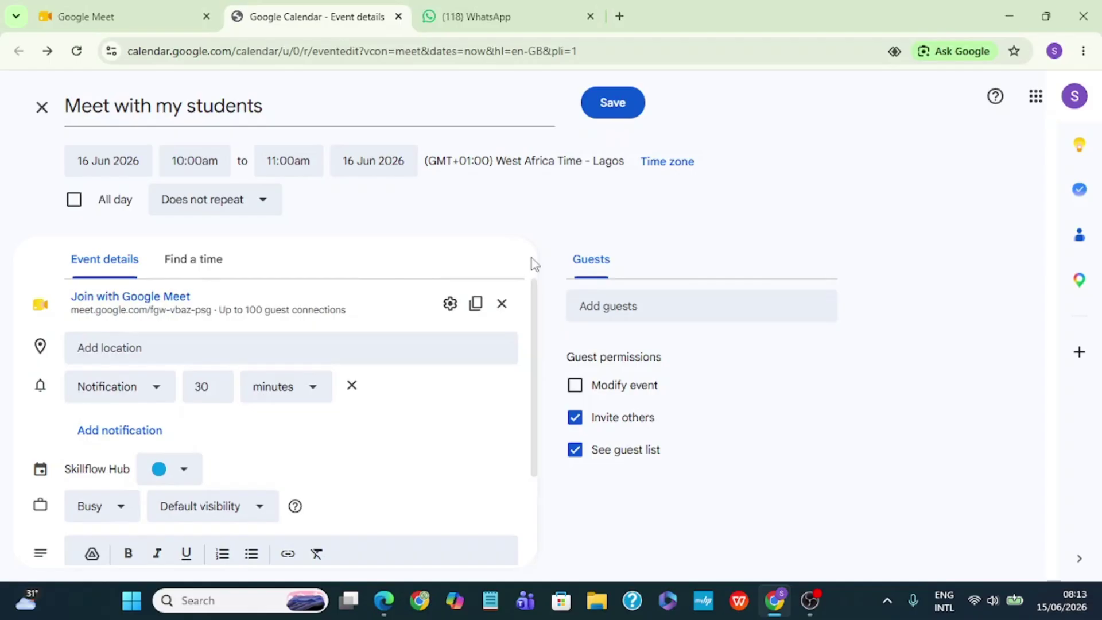
# Copy the meeting's conference details, send them in your WhatsApp chat, then return to Calendar.
pyautogui.click(170, 299)
pyautogui.click(476, 310)
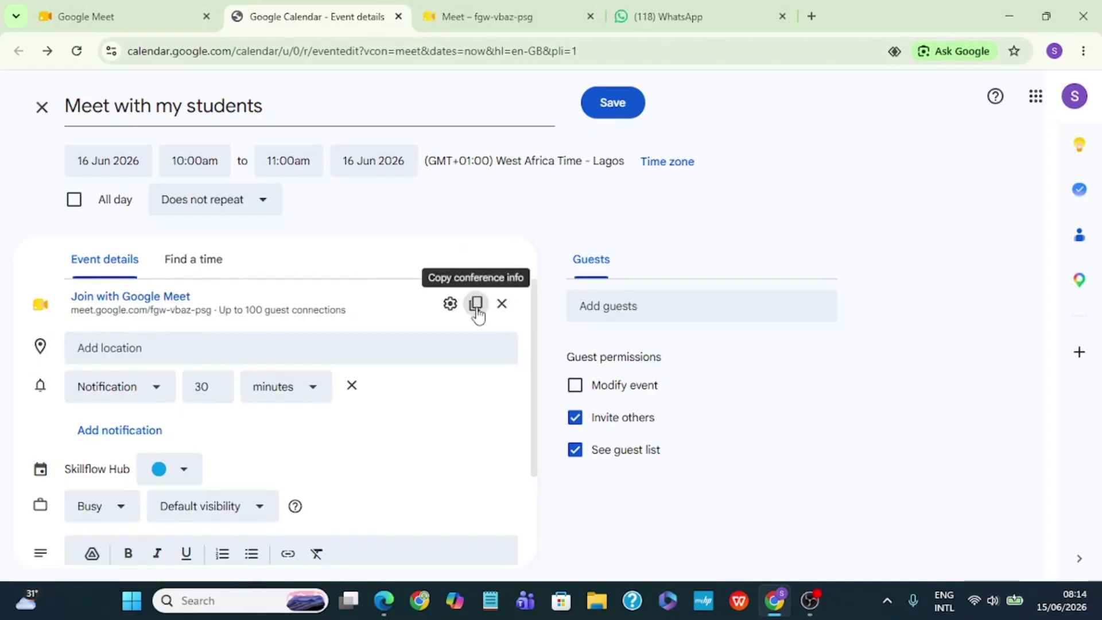
pyautogui.click(669, 16)
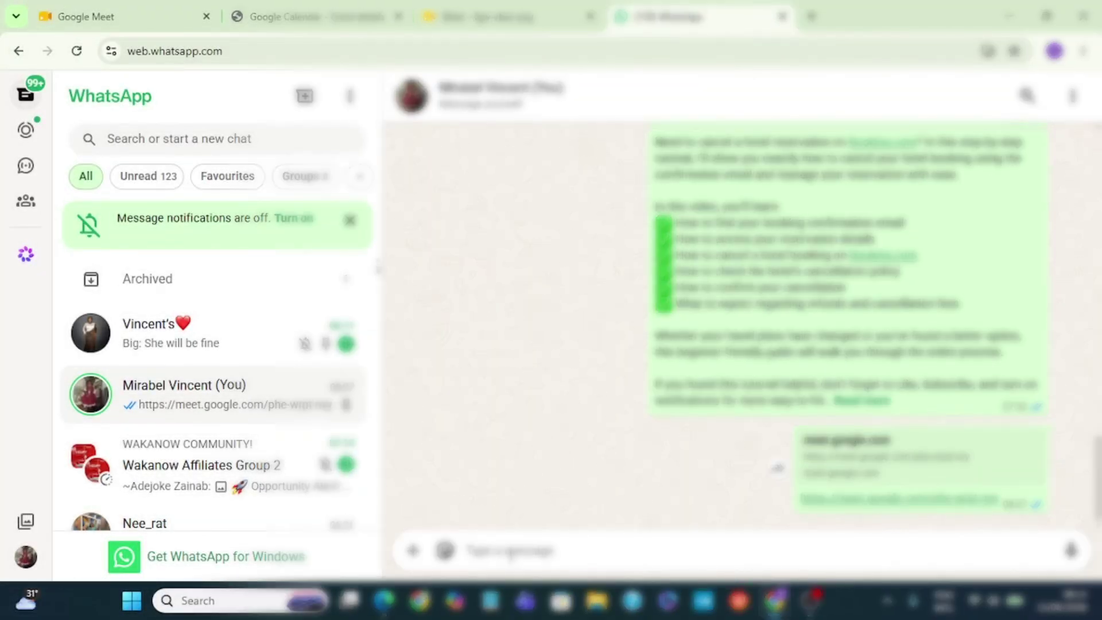
pyautogui.hotkey('ctrl', 'v')
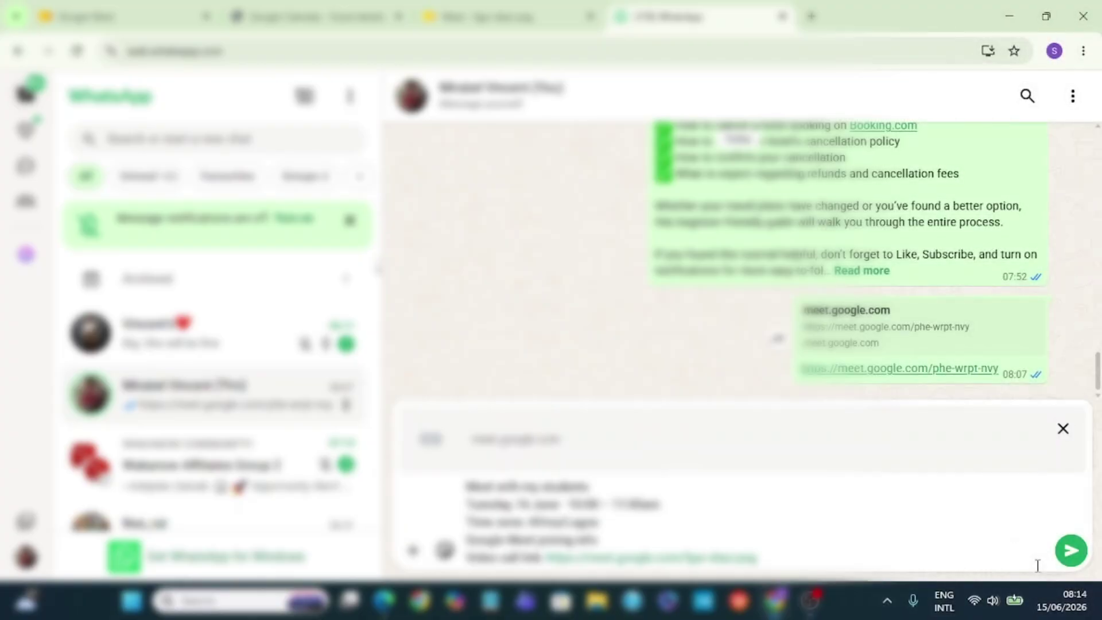
pyautogui.click(1071, 550)
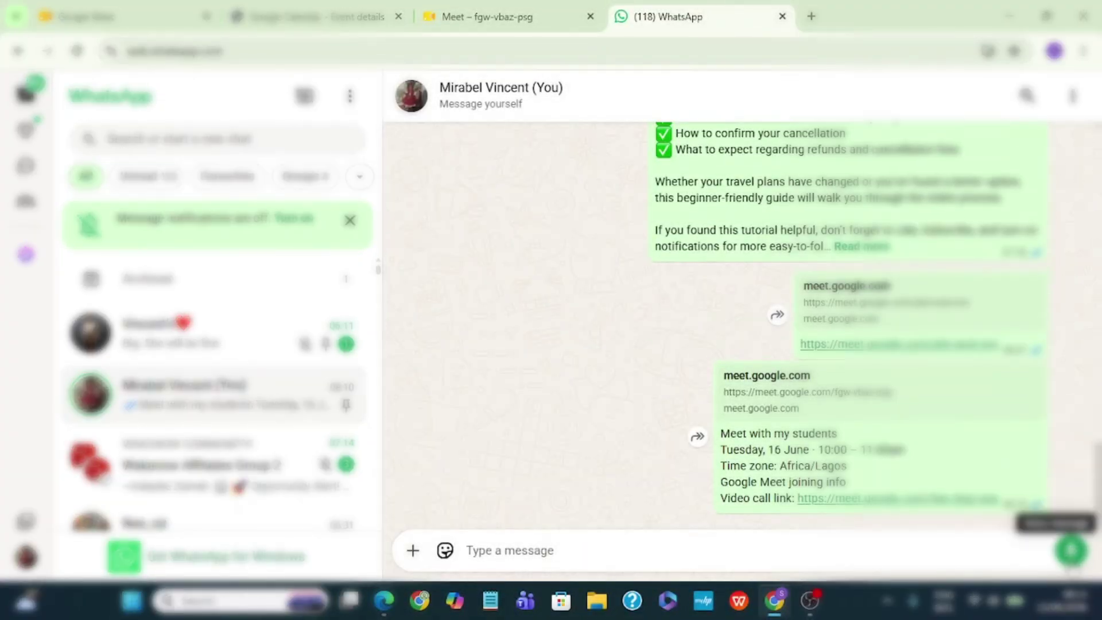
pyautogui.click(316, 17)
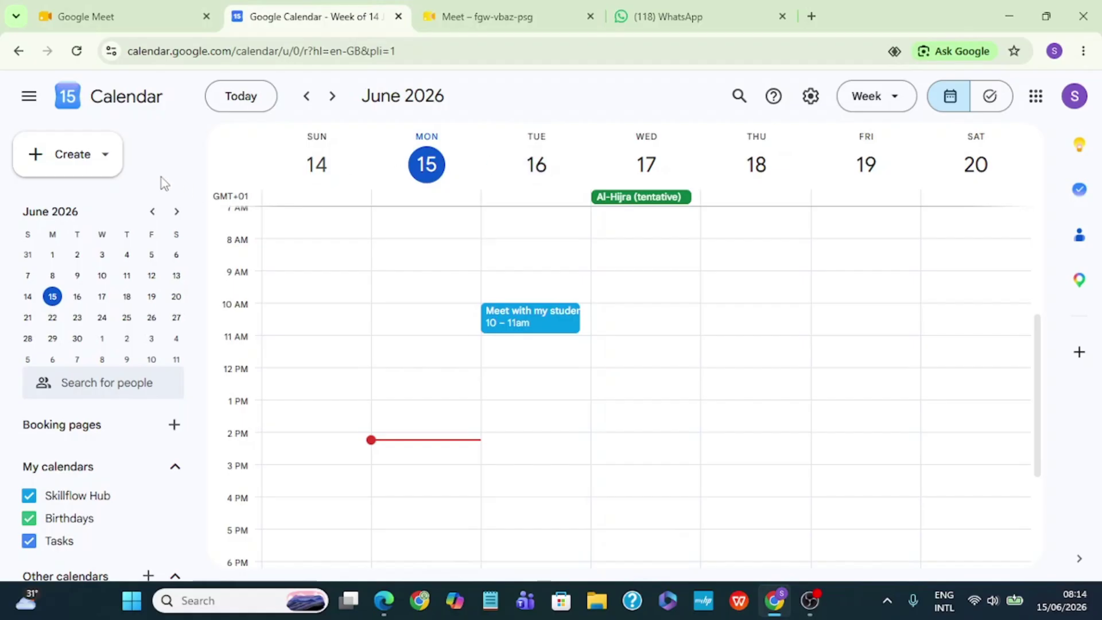
# Create a new event titled 'meet with my teacher' and open its date picker.
pyautogui.click(37, 160)
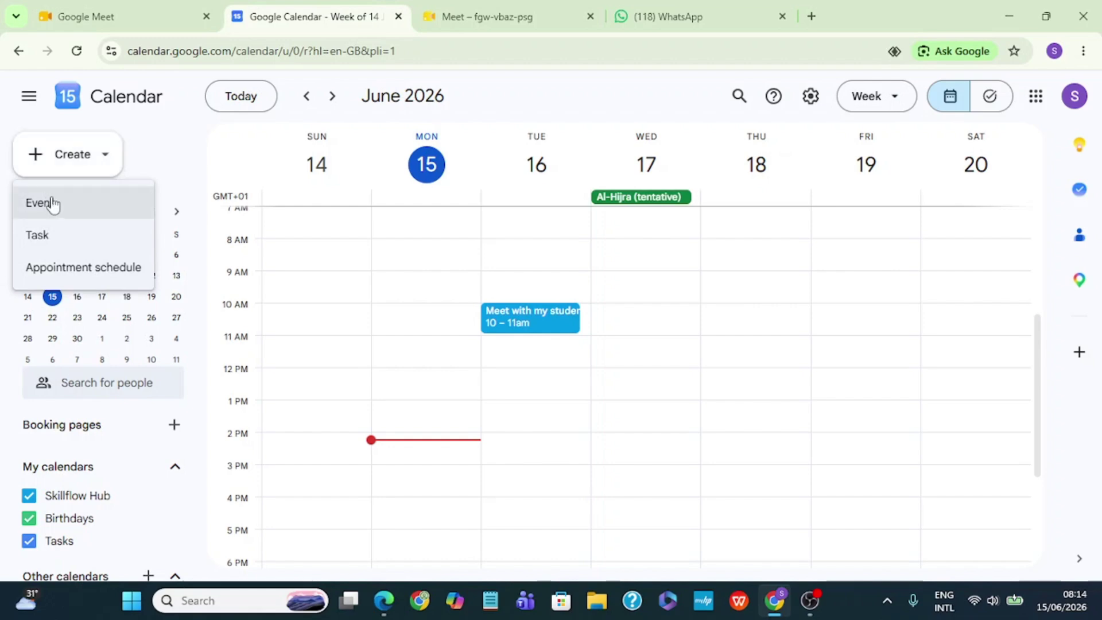
pyautogui.click(51, 202)
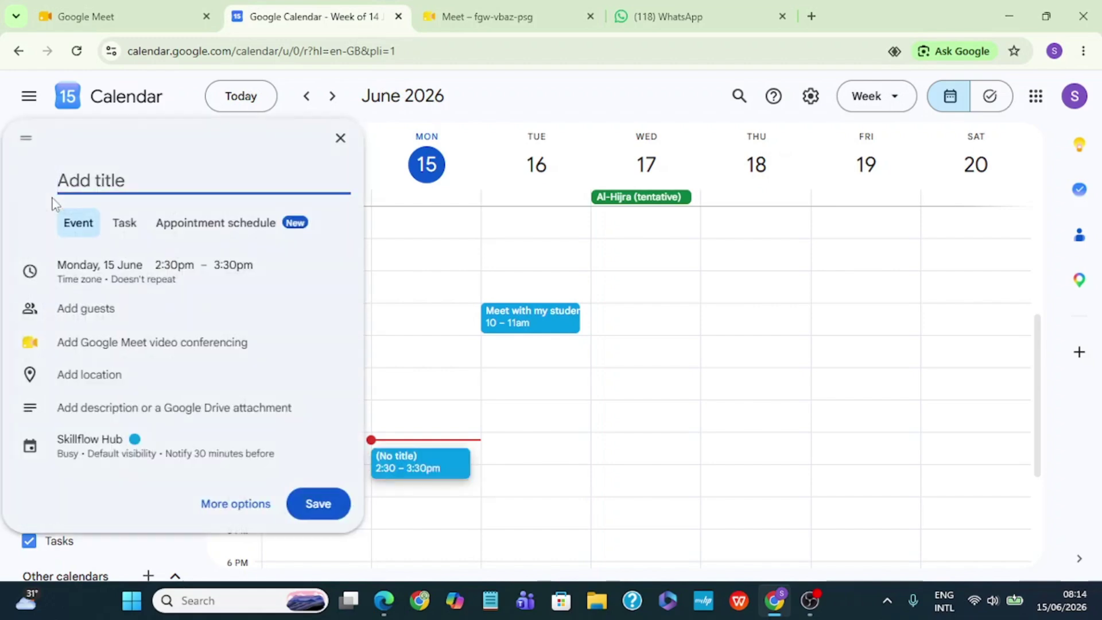
pyautogui.write('meet with my teacher')
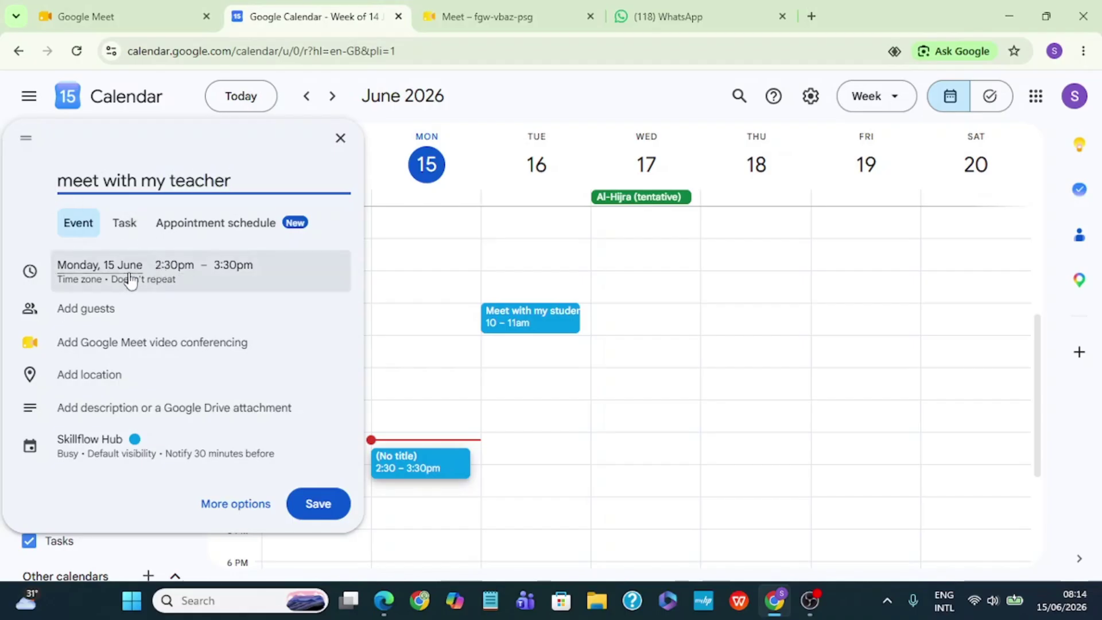
pyautogui.click(97, 279)
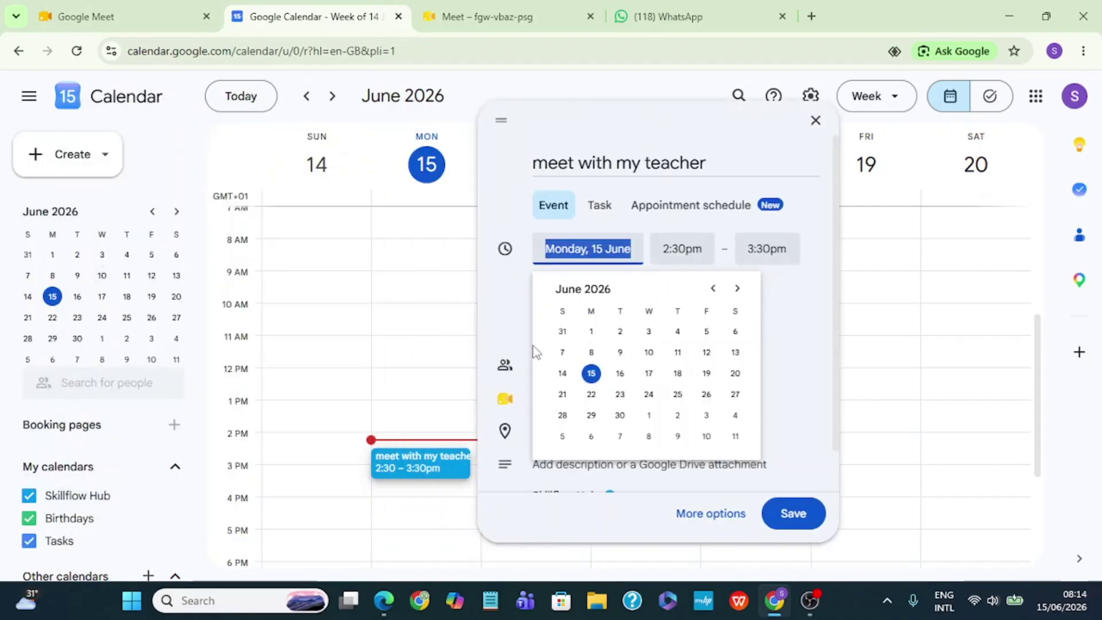
# Schedule the event for Tuesday 30 June, 3:00–4:00pm, in (GMT+01:00) West Africa Time.
pyautogui.click(620, 414)
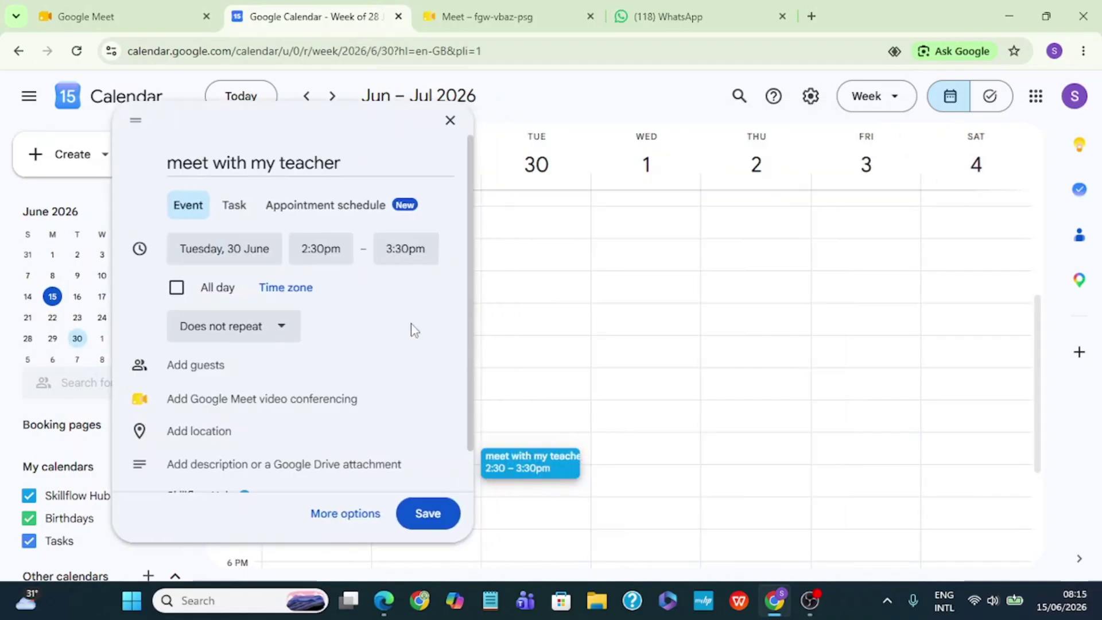
pyautogui.click(332, 253)
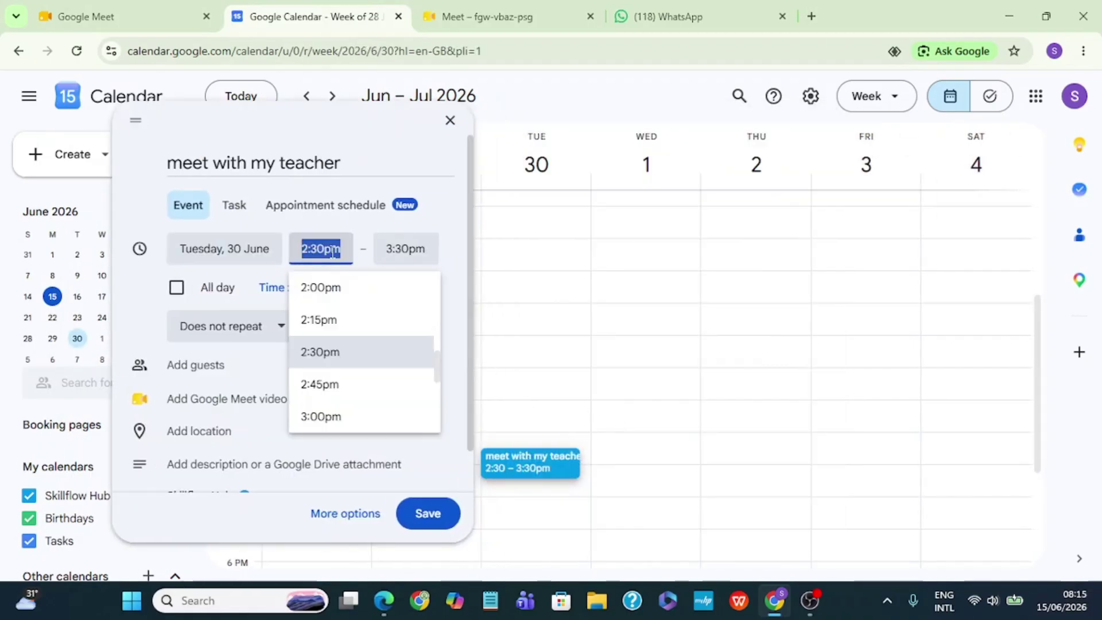
pyautogui.click(330, 416)
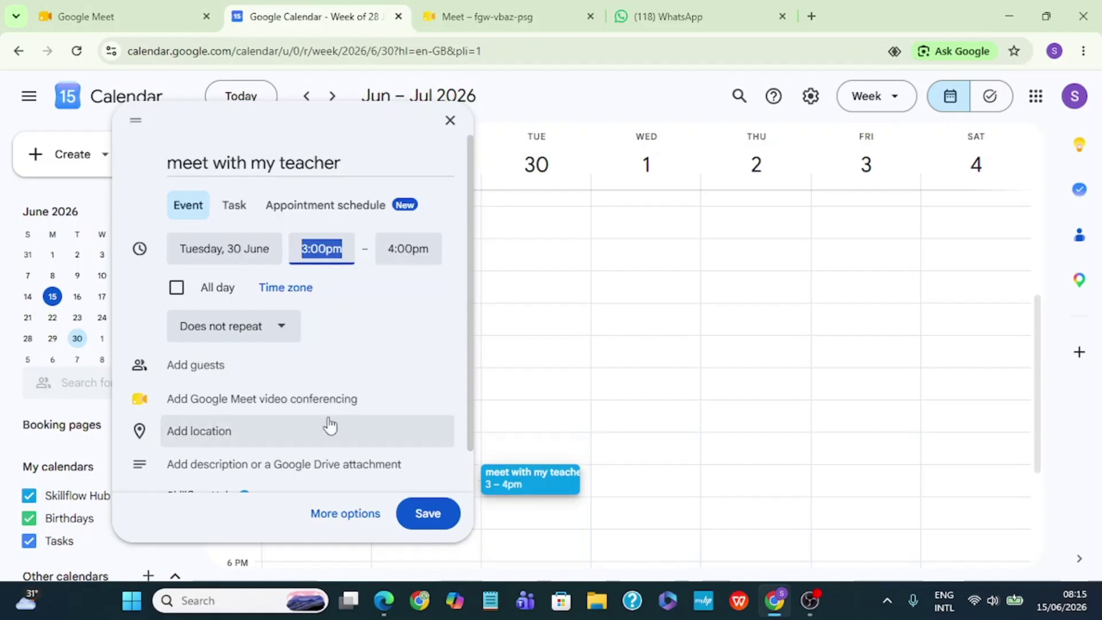
pyautogui.press('Tab')
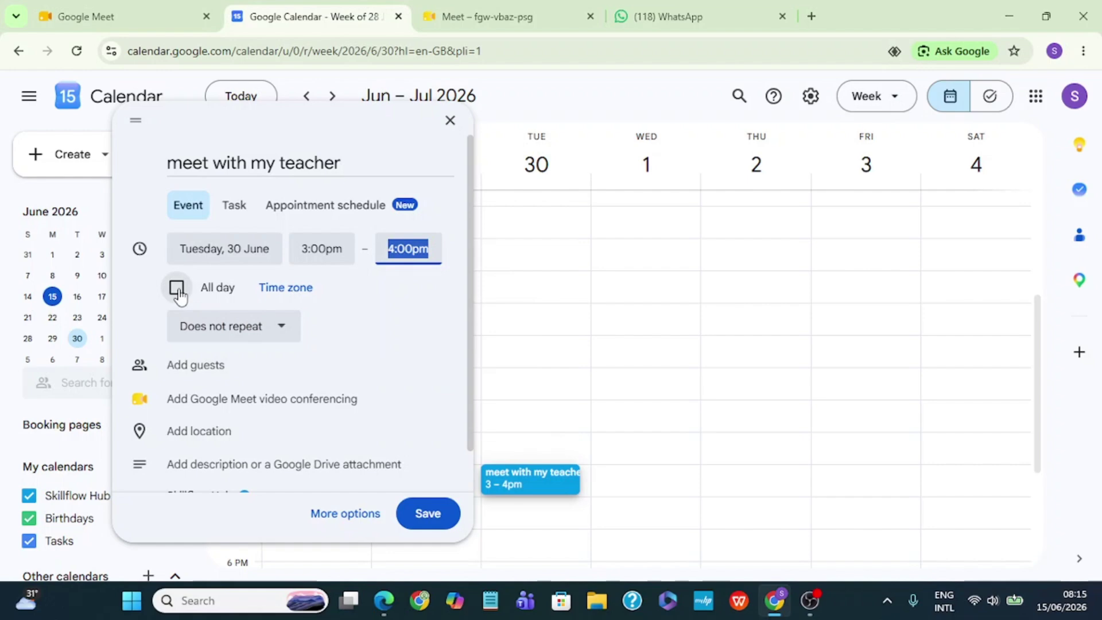
pyautogui.click(277, 292)
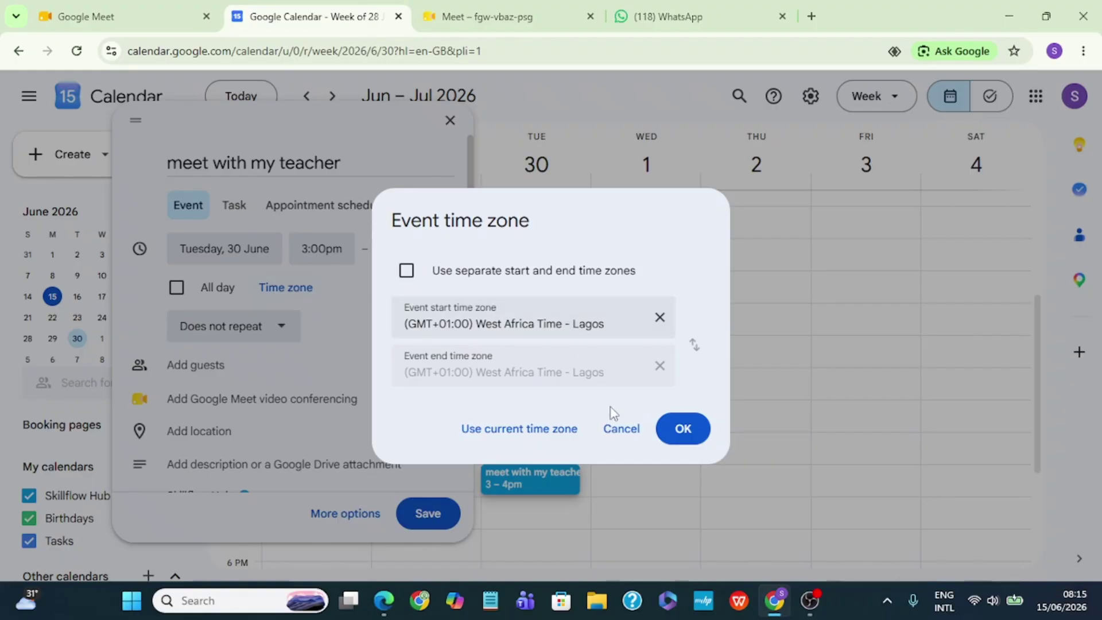
pyautogui.click(688, 432)
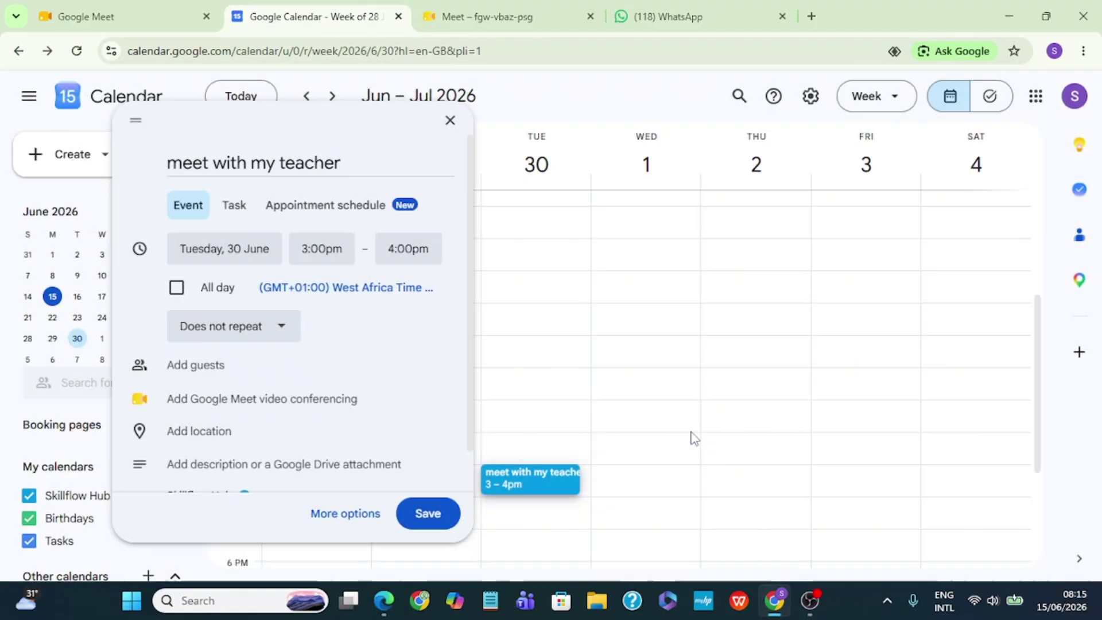
# Toggle All day on and back off, keeping 3–4pm, and save the event.
pyautogui.click(177, 292)
pyautogui.click(176, 292)
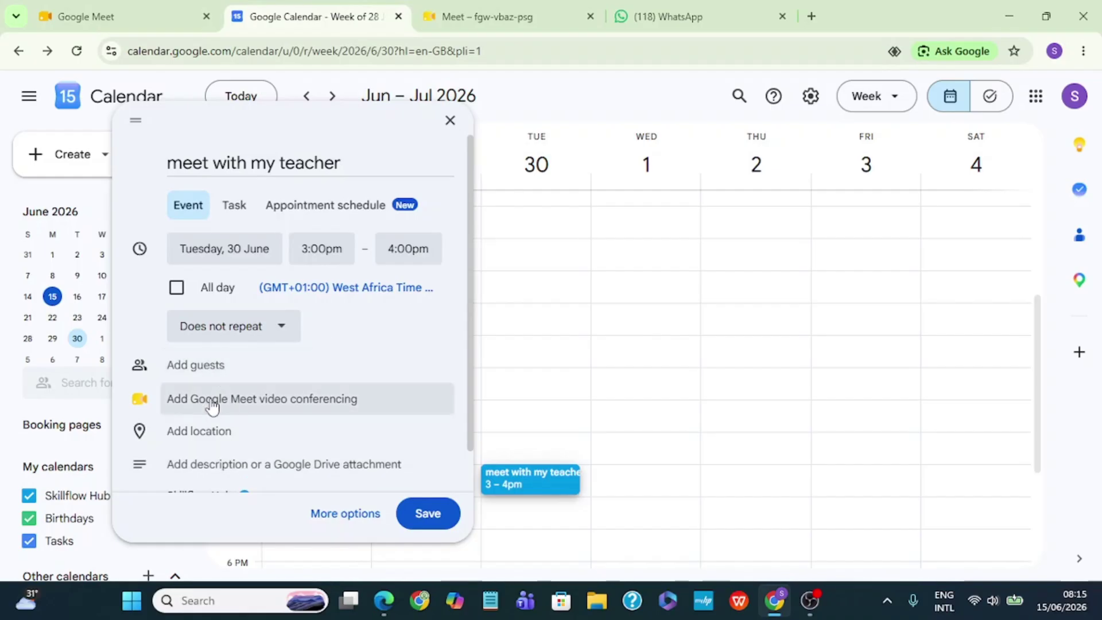
pyautogui.click(77, 338)
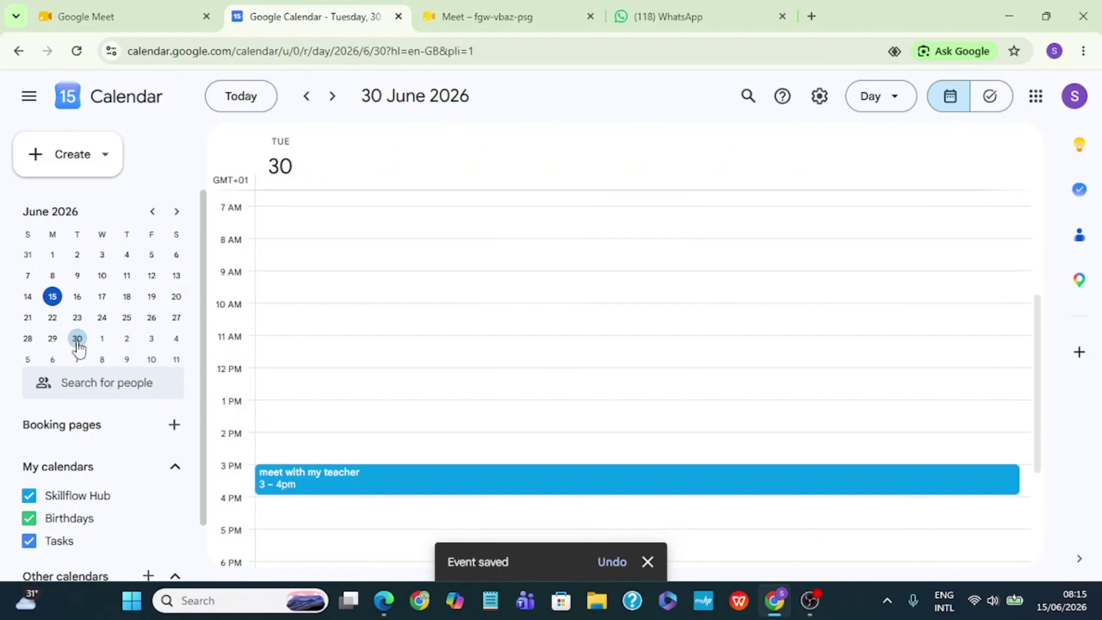
# Check the day views for 15 and 30 June to confirm the saved event.
pyautogui.click(51, 304)
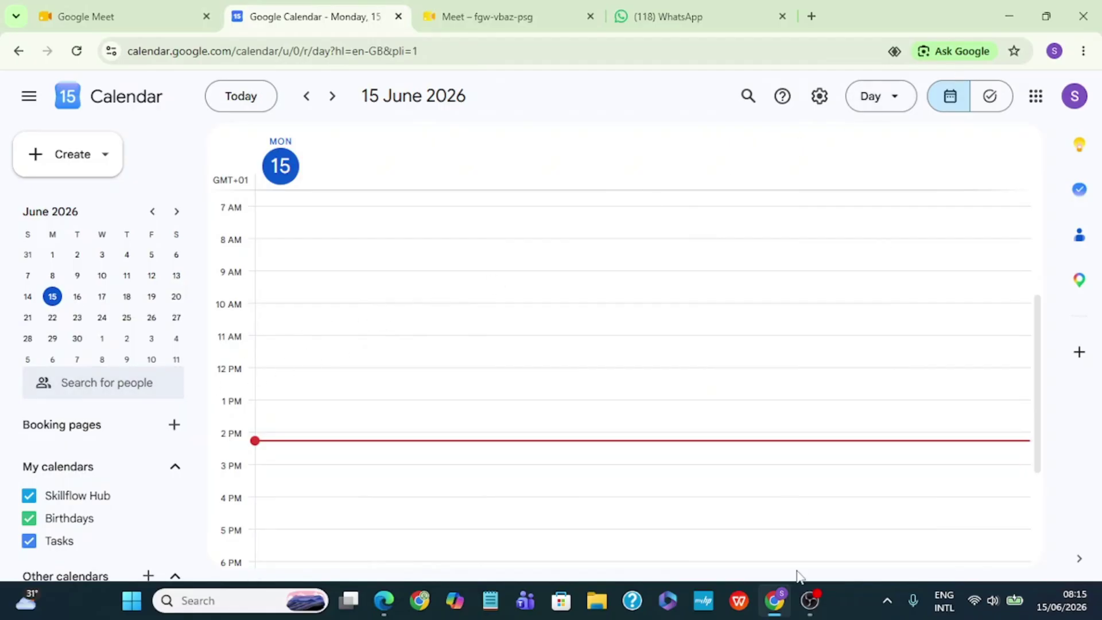
pyautogui.click(77, 339)
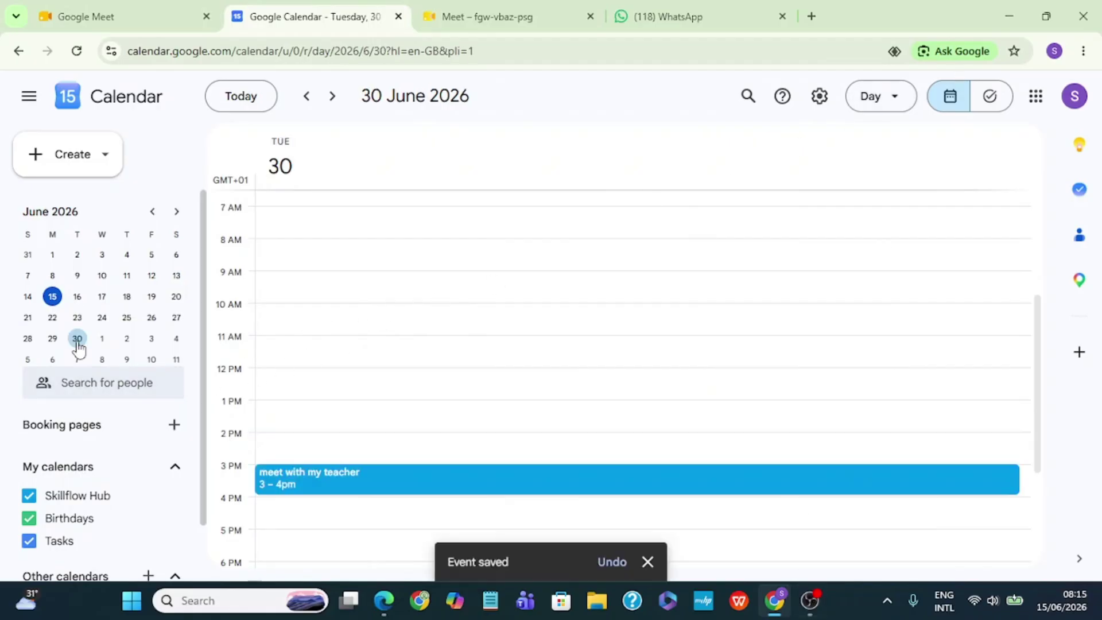
pyautogui.click(52, 304)
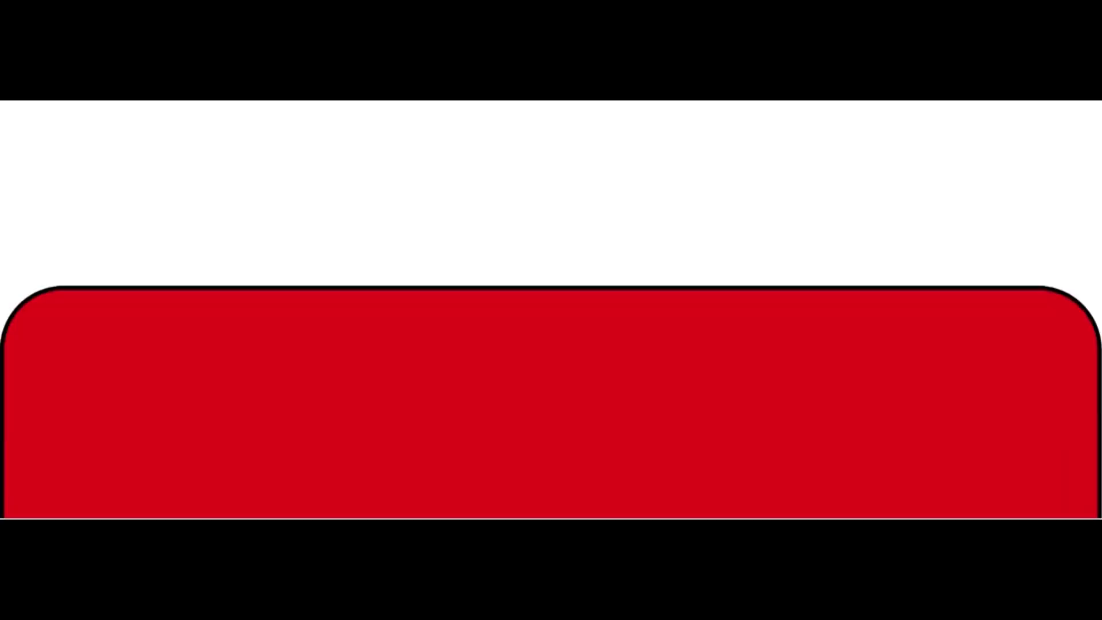